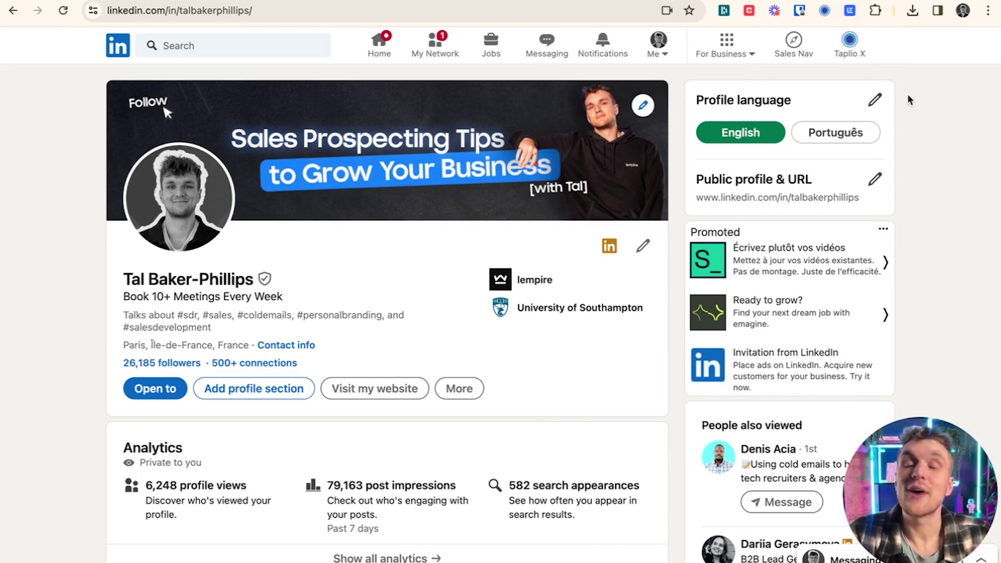
# Launch the pinned lemlist extension on the open LinkedIn profile
pyautogui.click(875, 11)
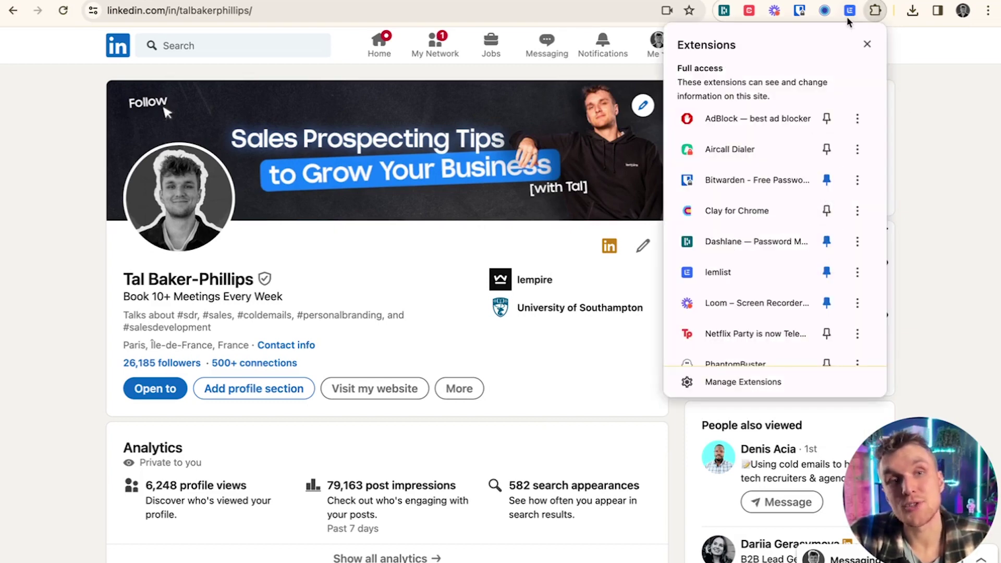
pyautogui.click(906, 166)
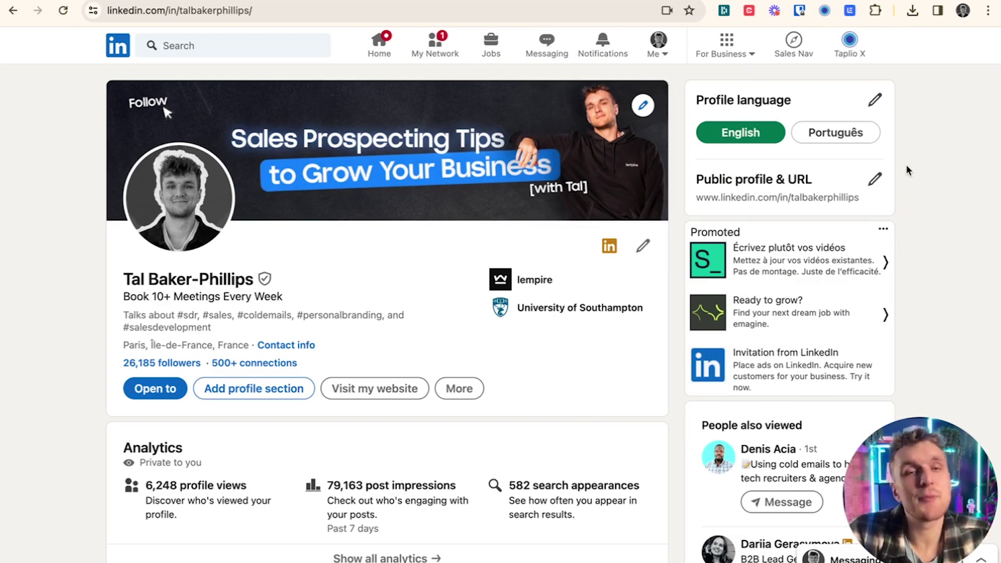
pyautogui.click(849, 12)
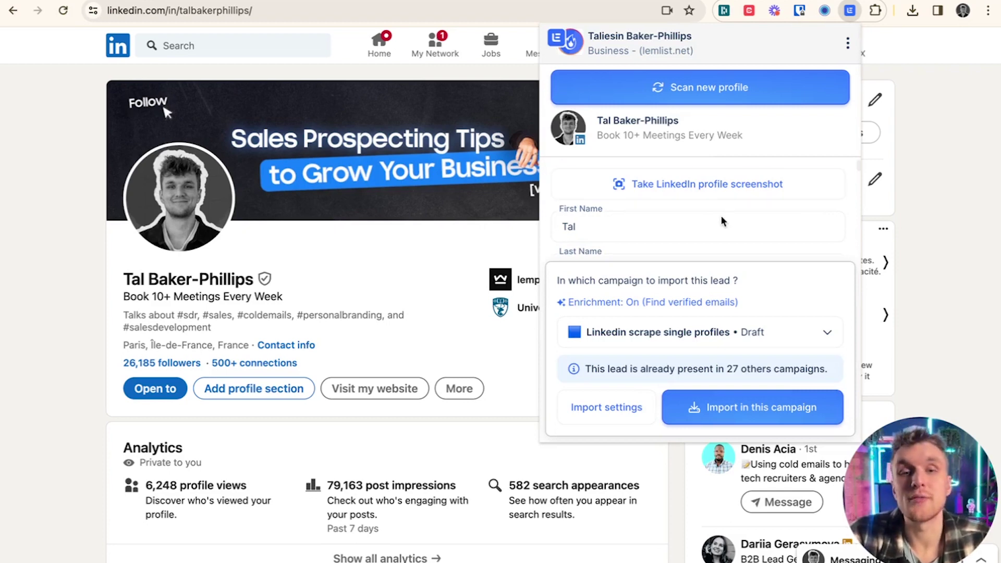
# Review the scraped profile fields and choose the 'Linkedin scrape single profiles' campaign
pyautogui.scroll(-2, 722, 219)
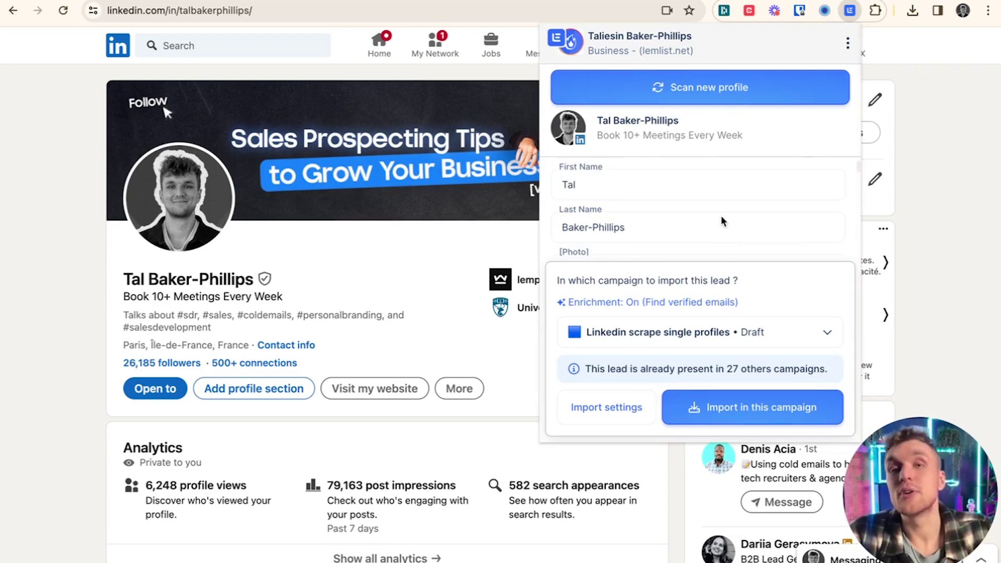
pyautogui.scroll(-1, 722, 220)
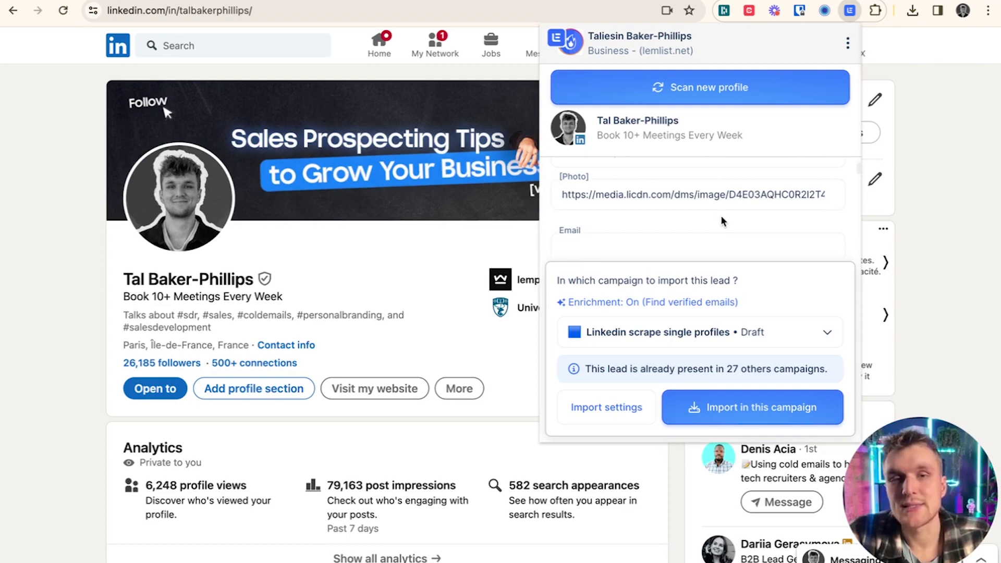
pyautogui.scroll(-3, 667, 211)
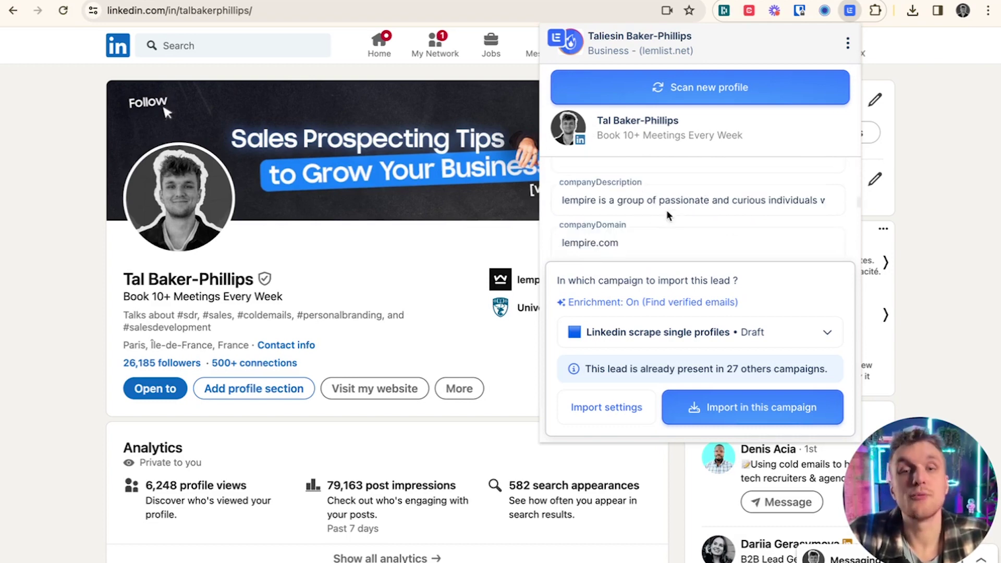
pyautogui.scroll(-2, 667, 211)
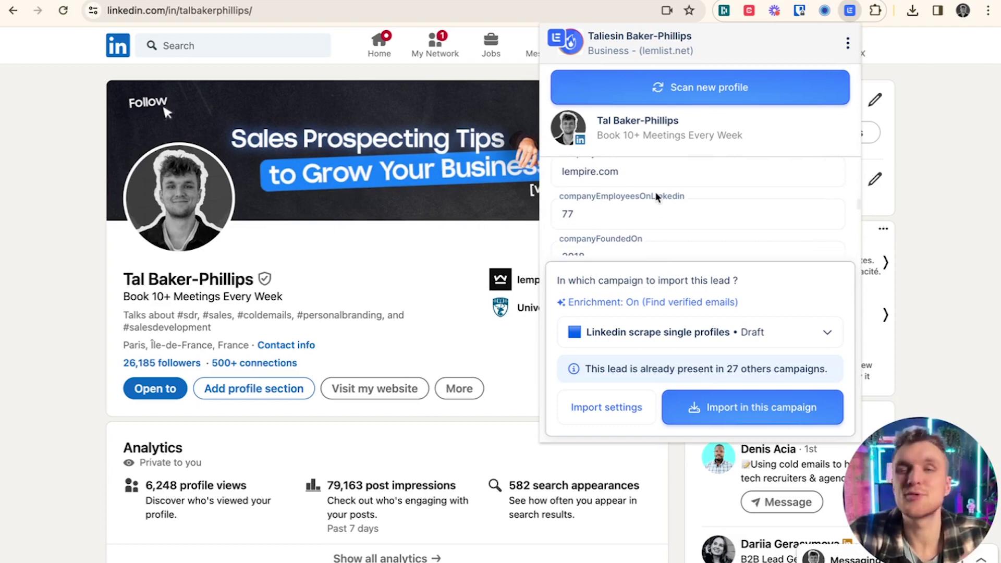
pyautogui.scroll(-10, 656, 197)
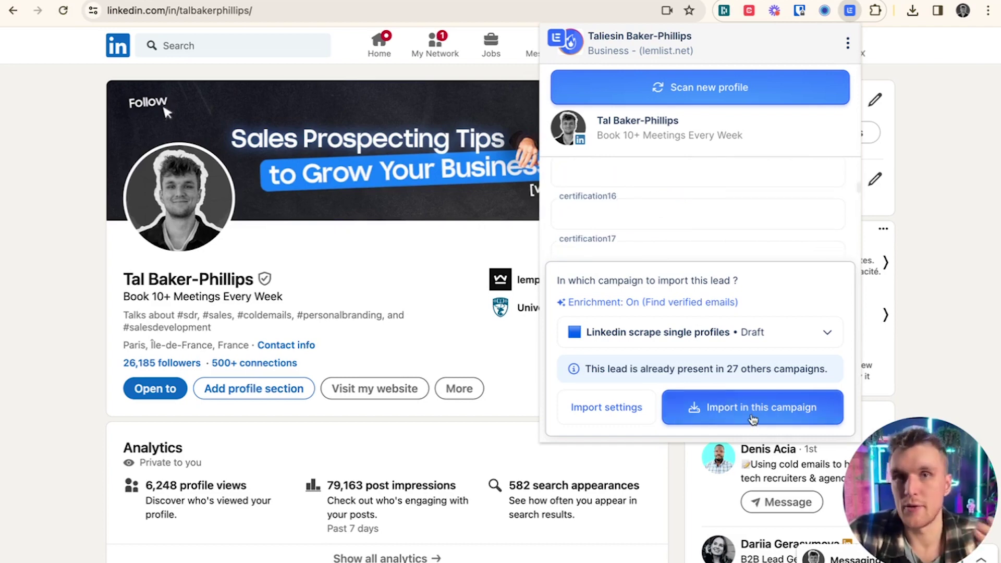
pyautogui.click(636, 330)
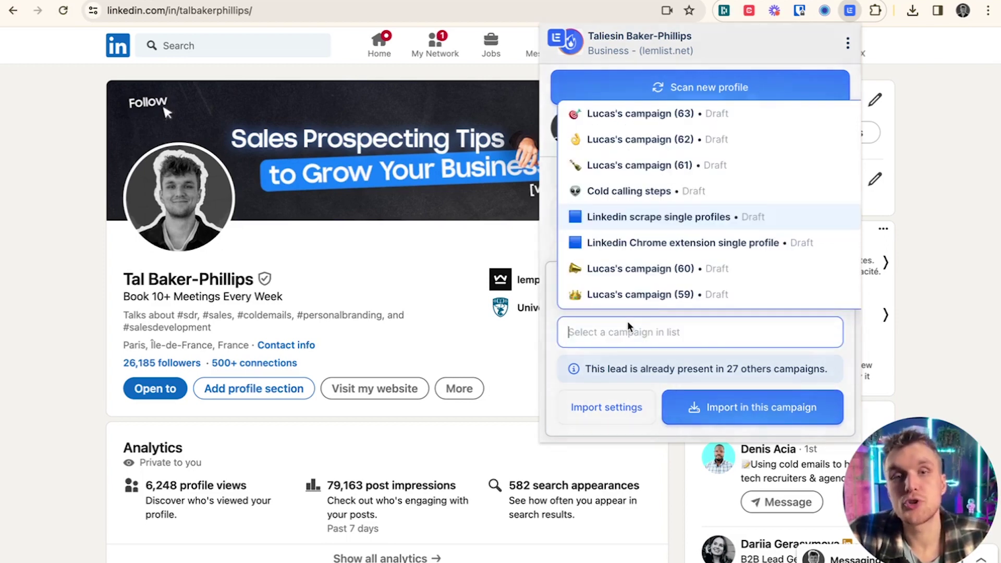
pyautogui.click(632, 224)
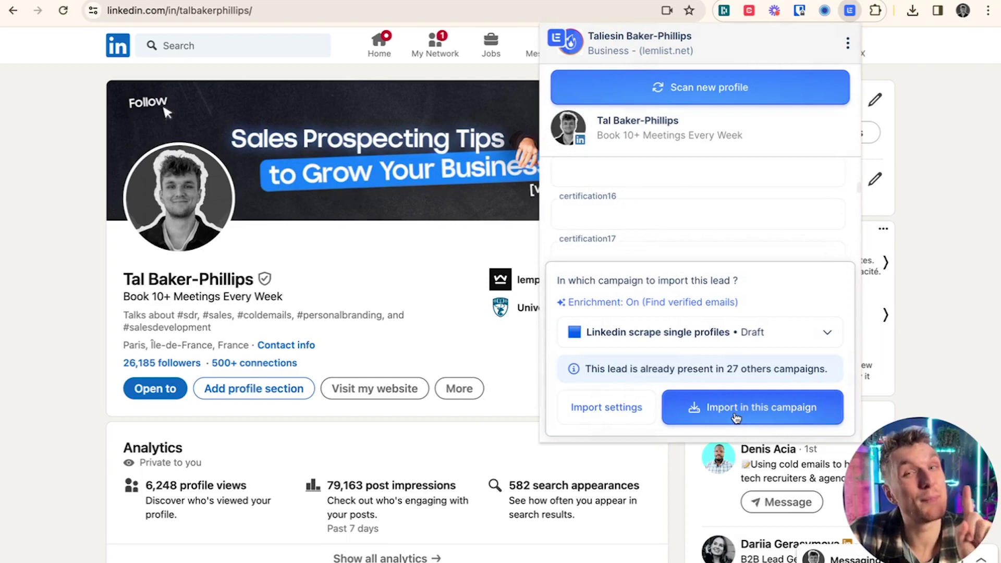
# Disable Find verified emails in import settings and import the lead into the campaign
pyautogui.click(607, 408)
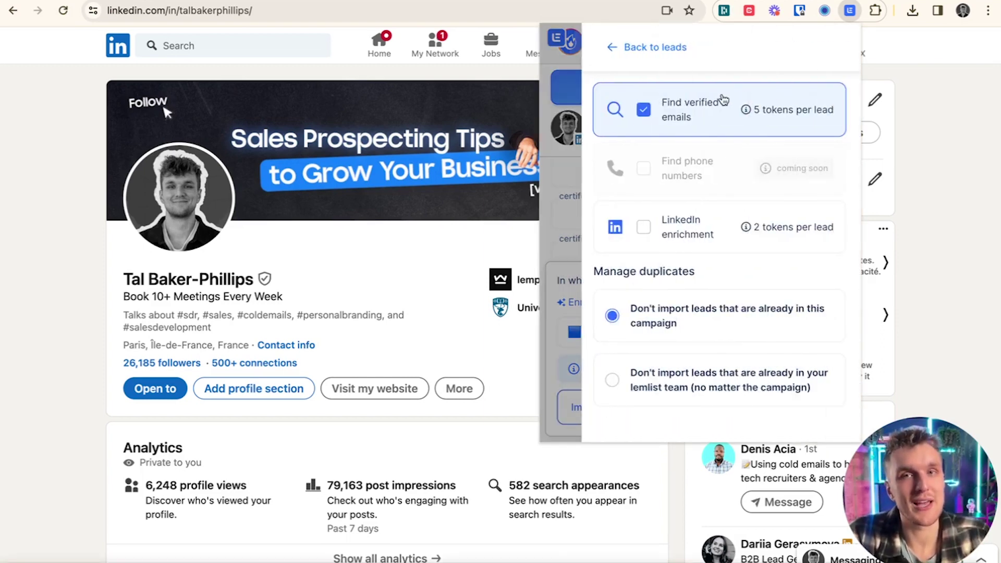
pyautogui.click(643, 110)
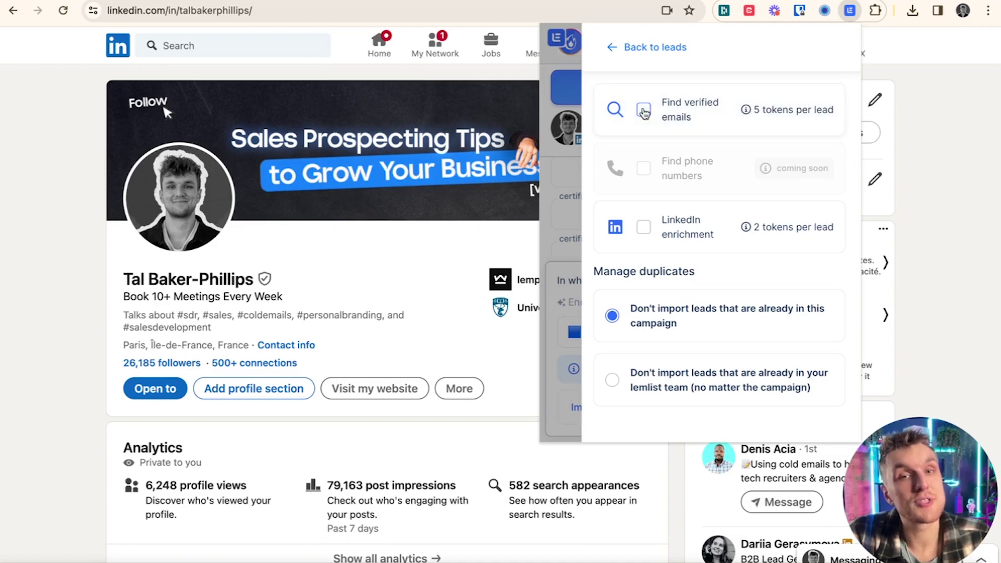
pyautogui.click(644, 110)
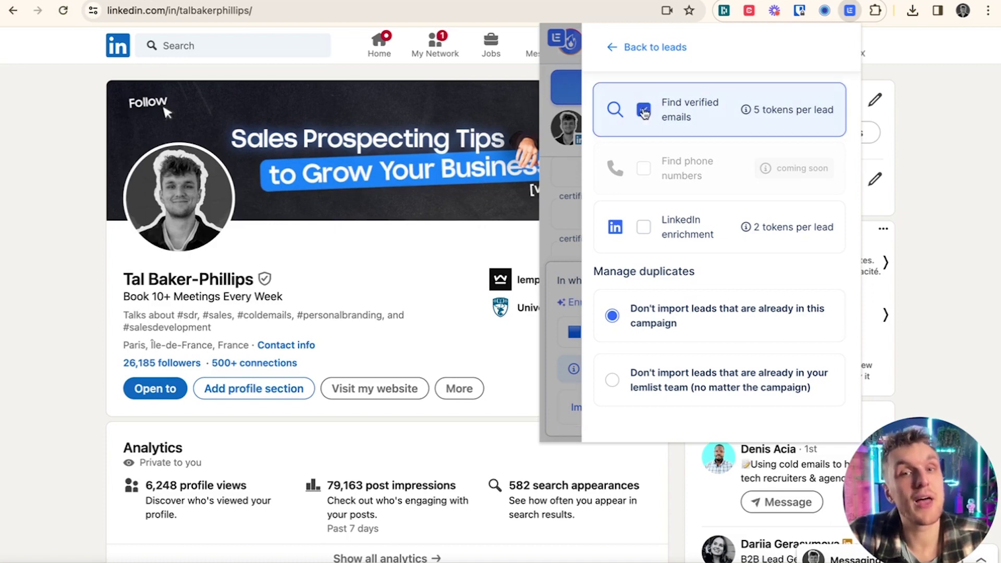
pyautogui.click(746, 129)
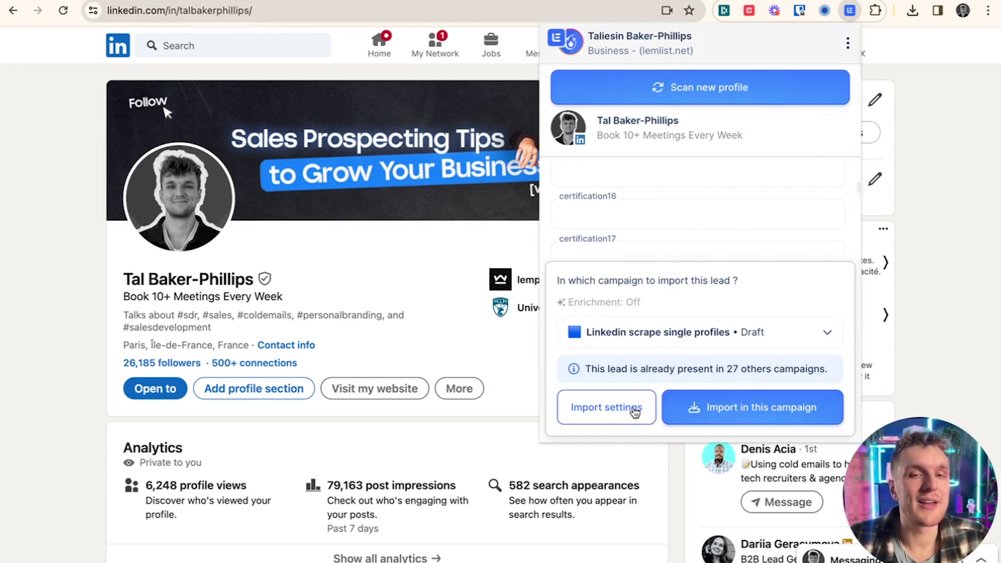
pyautogui.click(713, 409)
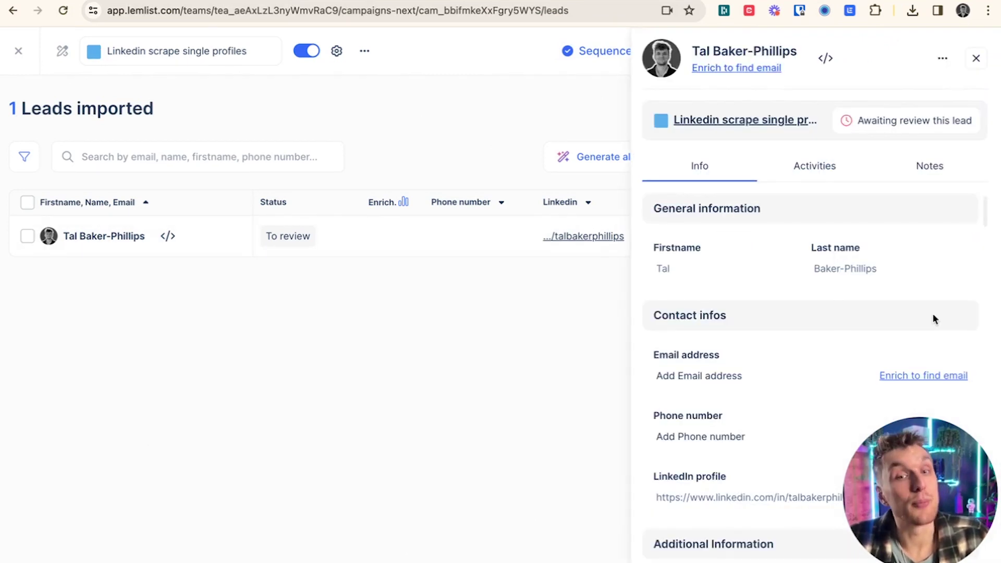
# Scroll through the imported lead's Info fields down to companyDescription and back up
pyautogui.scroll(-5, 797, 280)
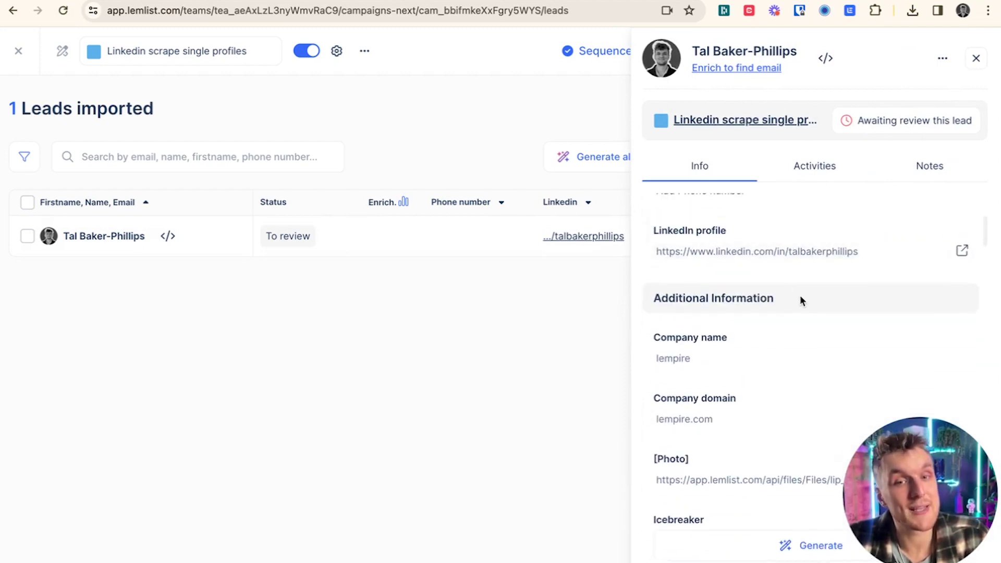
pyautogui.scroll(-1, 800, 295)
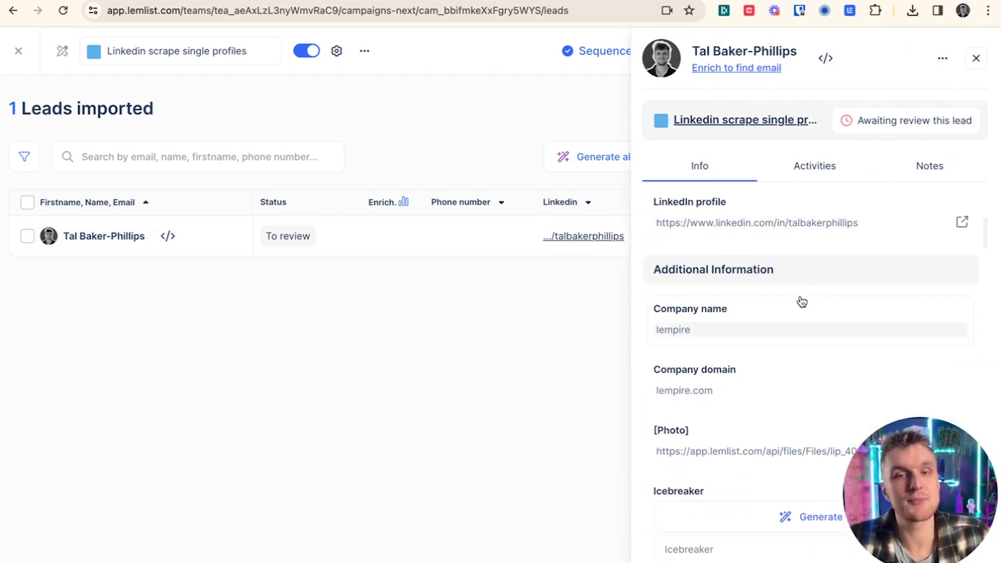
pyautogui.scroll(-3, 802, 301)
pyautogui.scroll(-8, 762, 248)
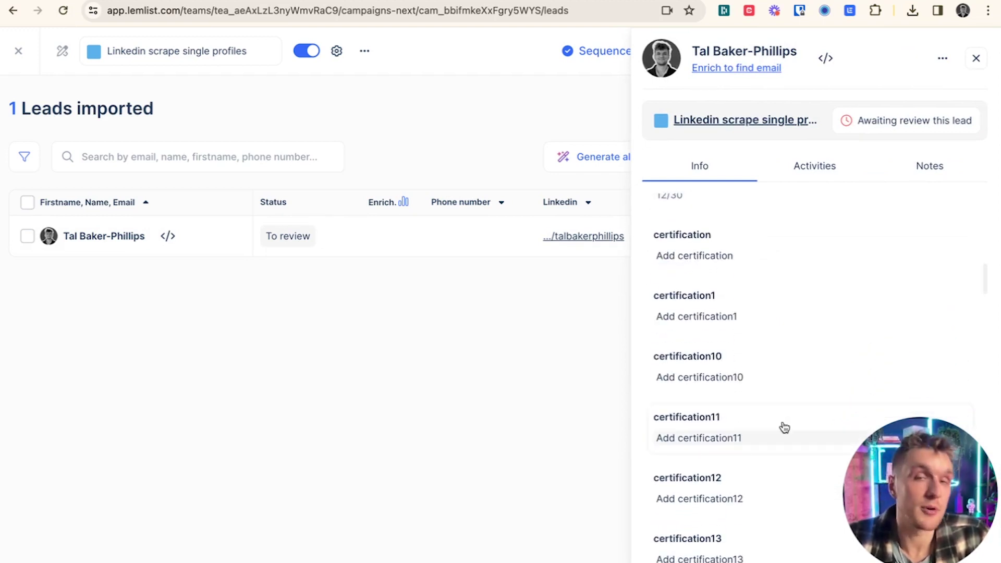
pyautogui.scroll(-15, 756, 412)
pyautogui.scroll(5, 714, 415)
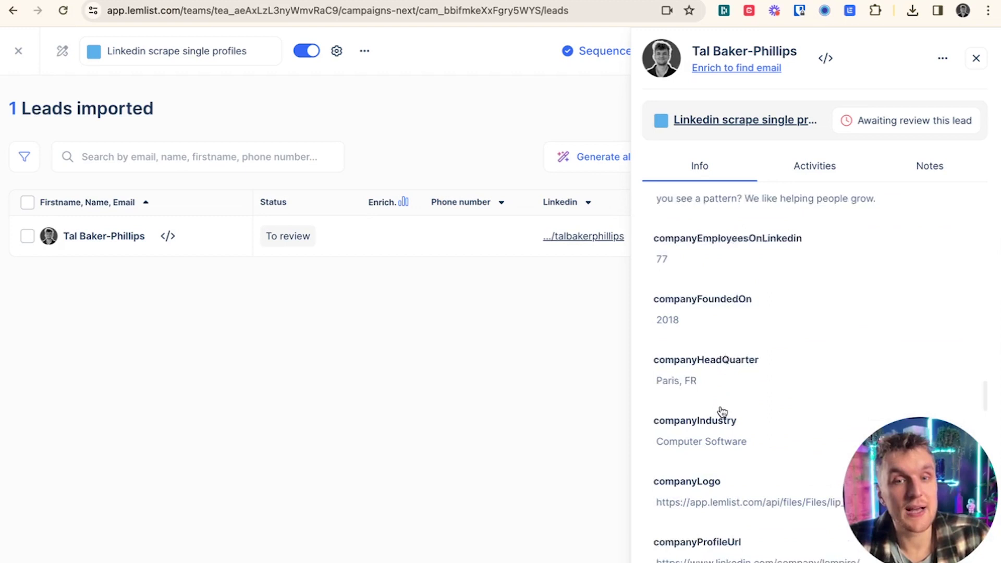
pyautogui.scroll(2, 722, 412)
pyautogui.scroll(3, 688, 331)
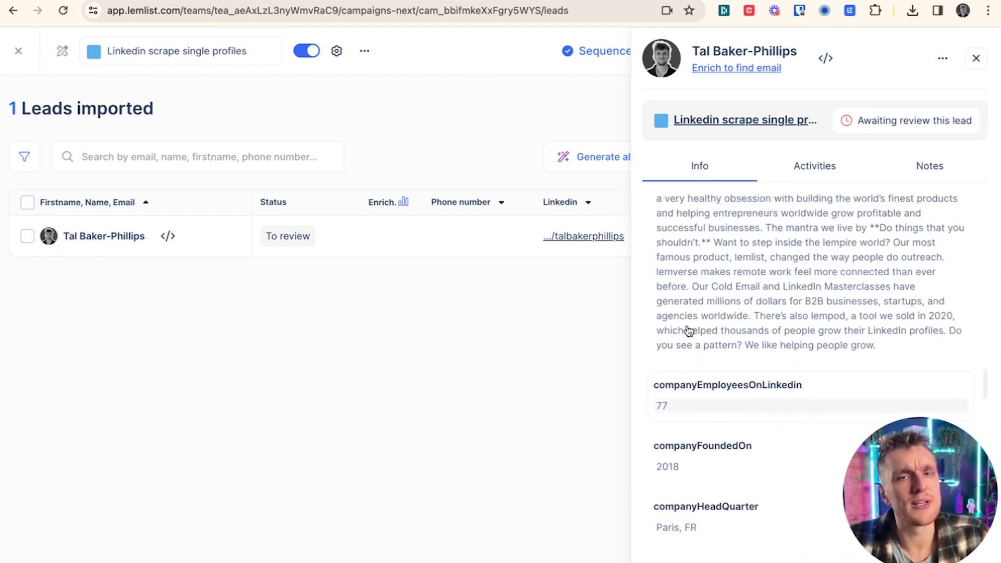
pyautogui.scroll(2, 688, 331)
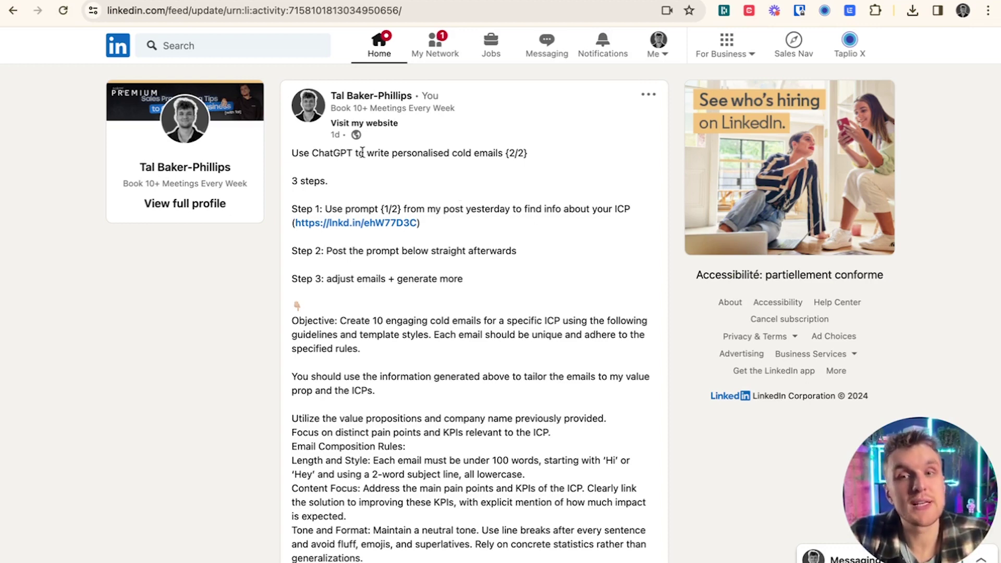
# Open the profile of someone in the cold-email post's 3-reactions list
pyautogui.moveTo(367, 153); pyautogui.dragTo(502, 154)
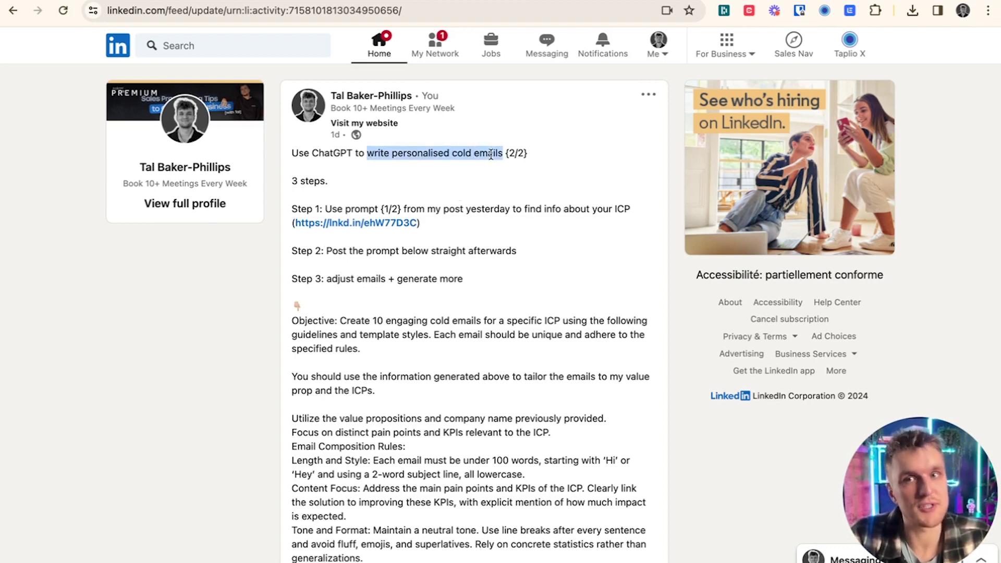
pyautogui.scroll(-15, 464, 190)
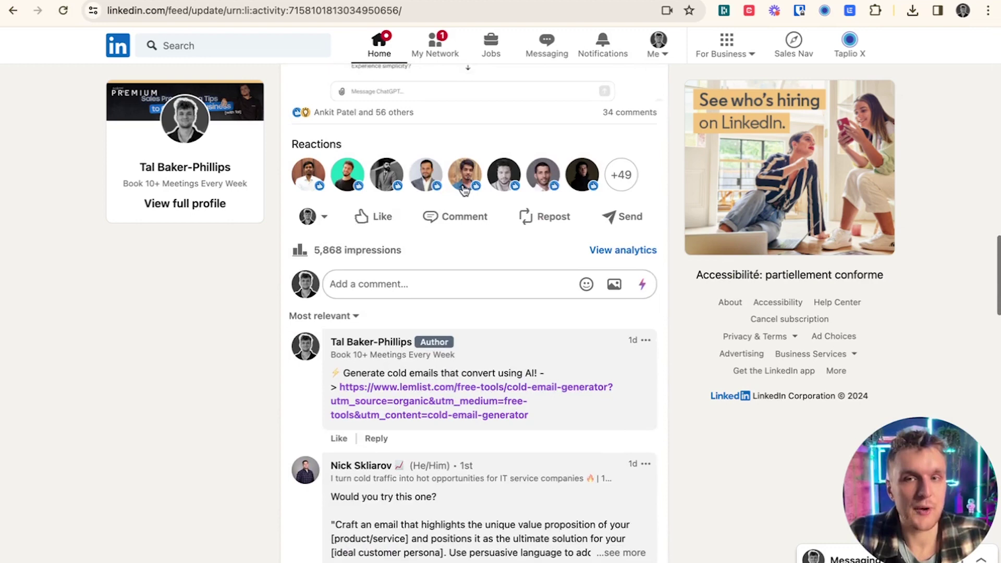
pyautogui.scroll(1, 464, 190)
pyautogui.click(364, 165)
pyautogui.click(439, 100)
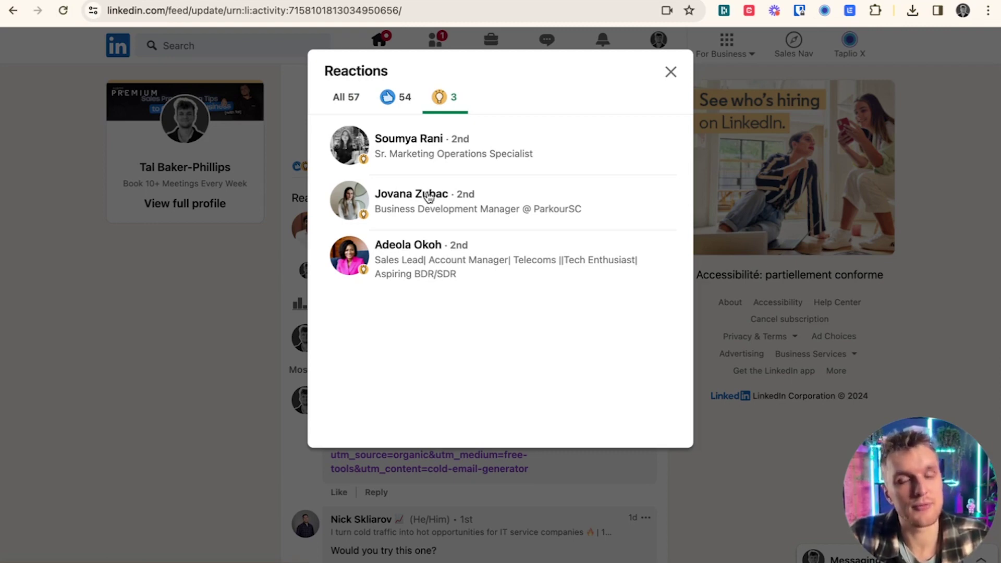
pyautogui.click(429, 197)
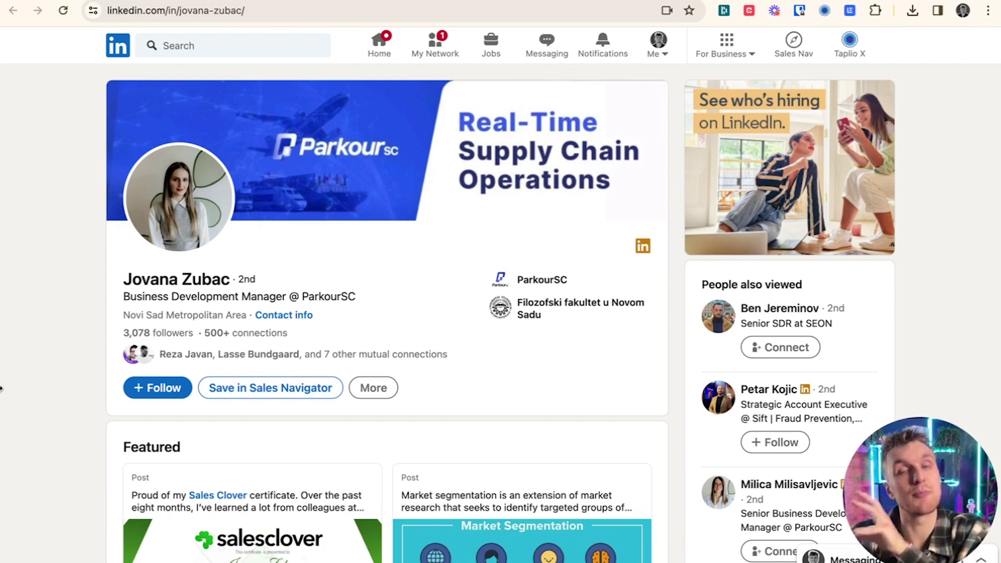
# Import the ParkourSC profile into 'Linkedin scrape single profiles' with Find verified emails on
pyautogui.click(849, 9)
pyautogui.click(610, 409)
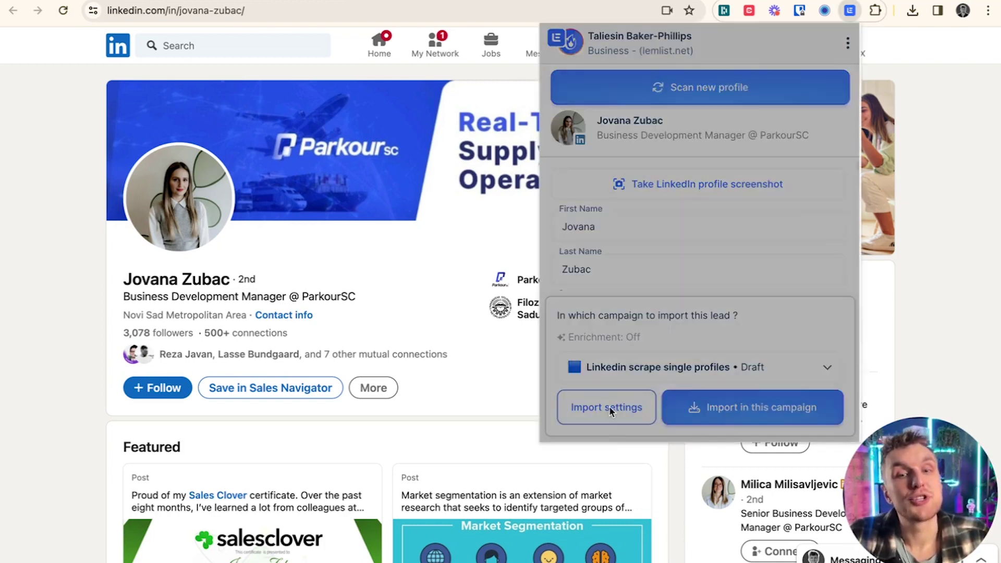
pyautogui.click(645, 111)
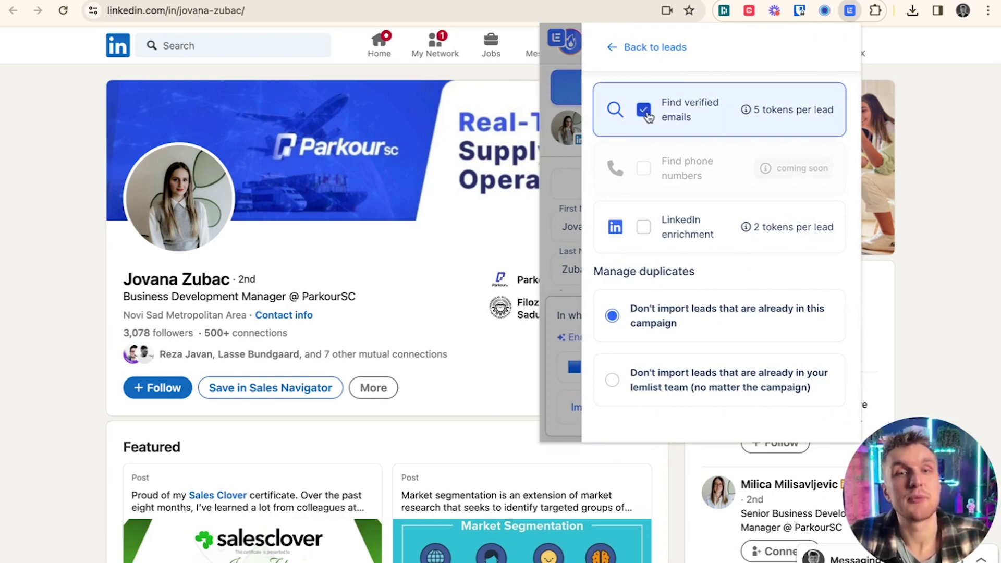
pyautogui.click(632, 56)
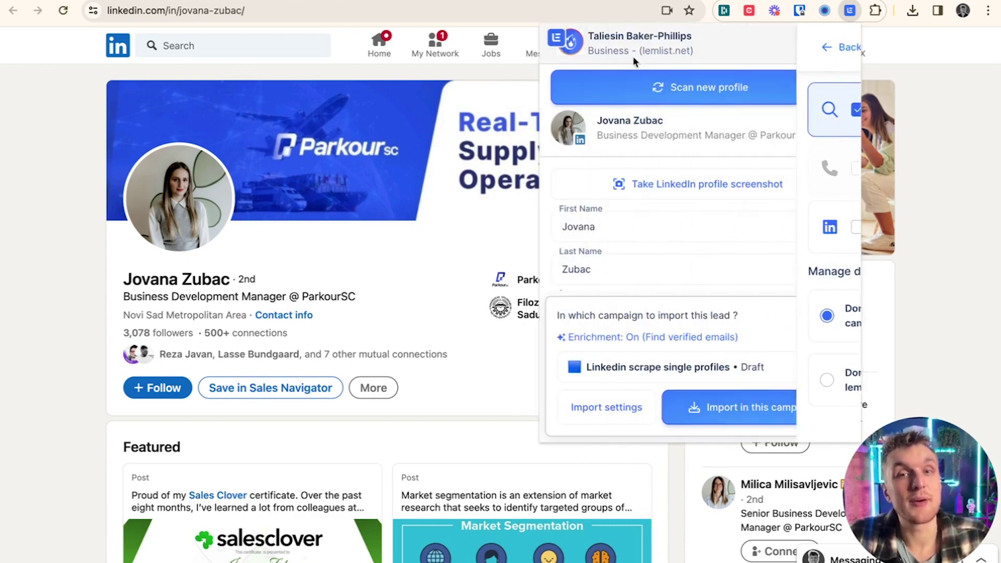
pyautogui.click(715, 401)
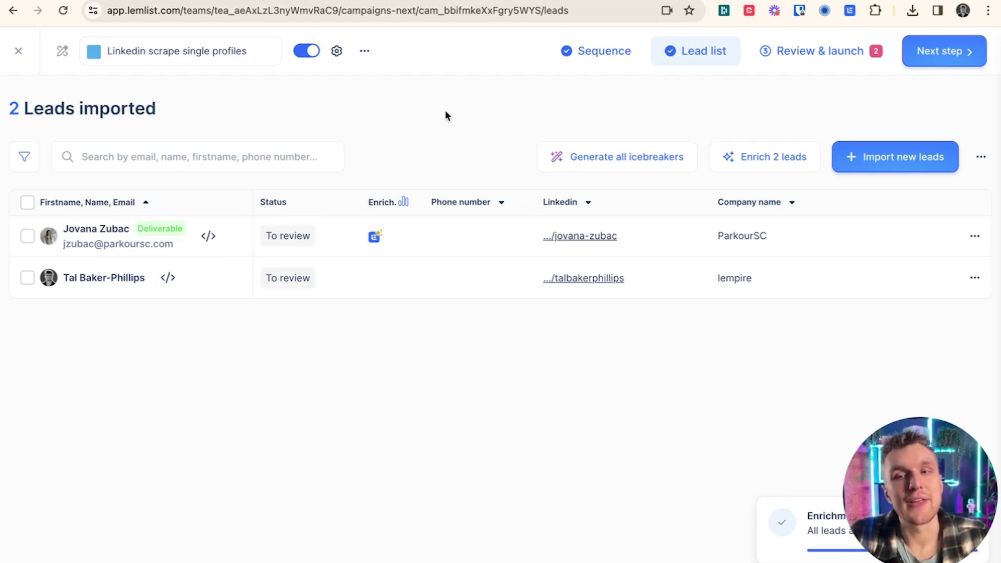
pyautogui.moveTo(149, 238)
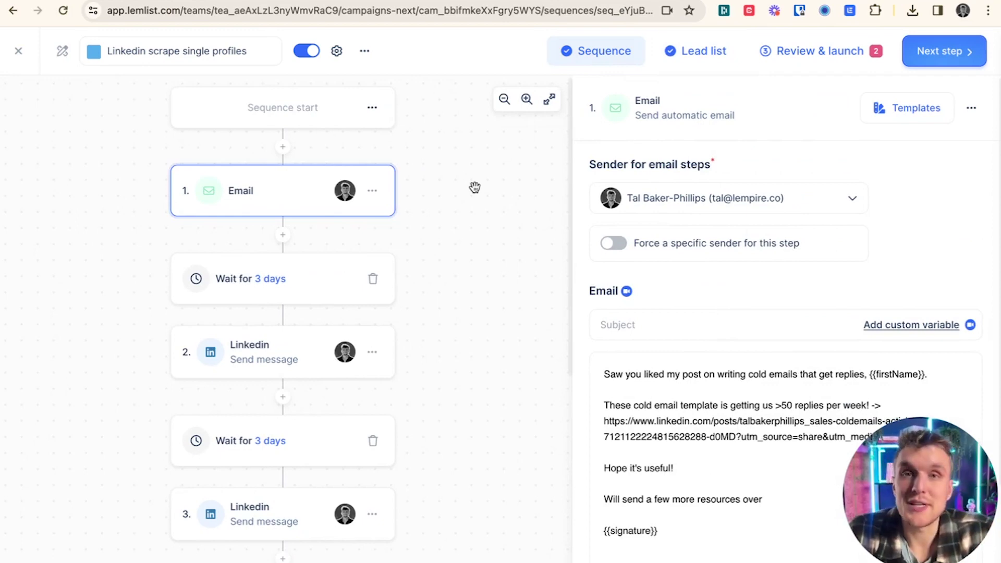
# Read through the first email, then view the Linkedin step 2 message about Taplio
pyautogui.scroll(-3, 706, 249)
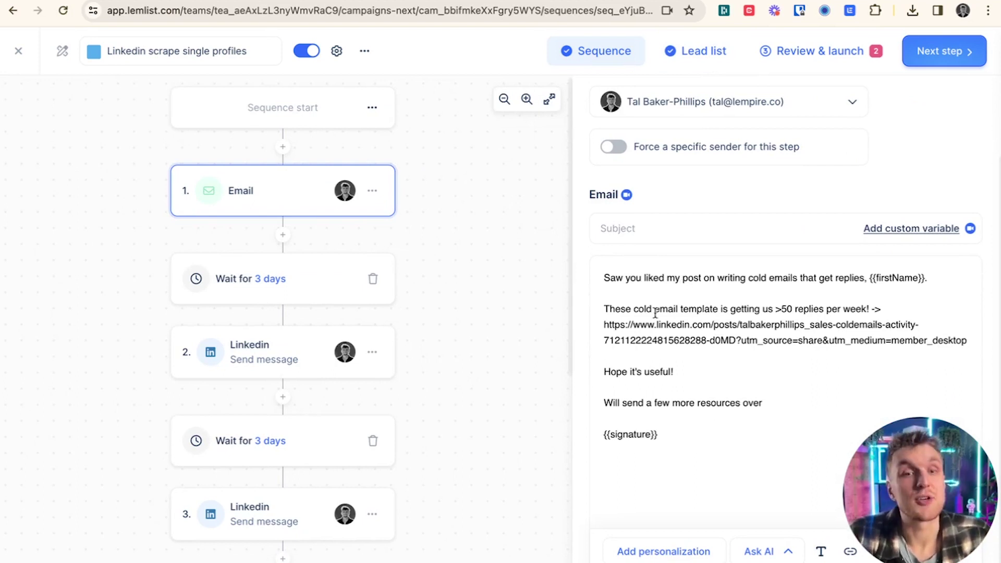
pyautogui.tripleClick(831, 331)
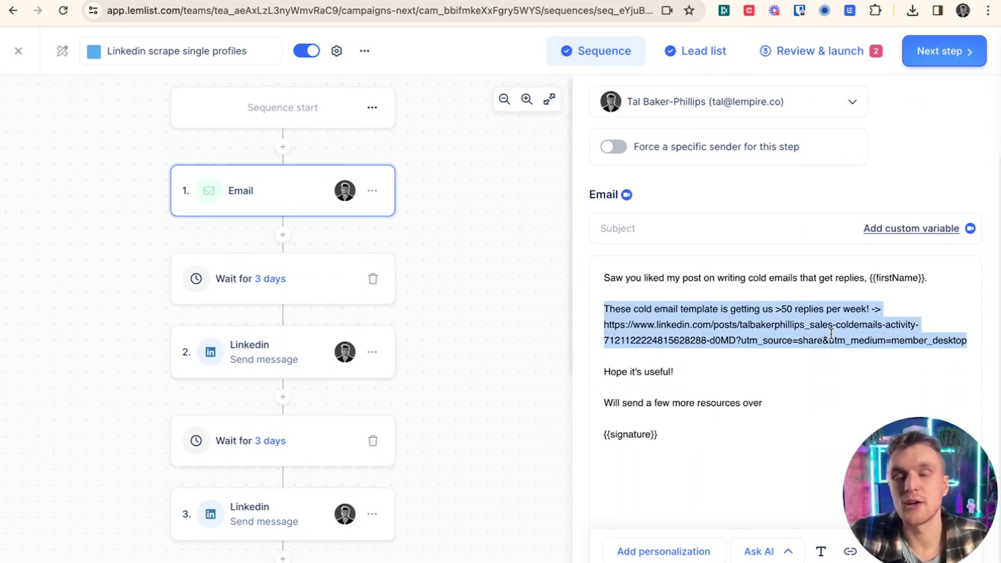
pyautogui.click(676, 375)
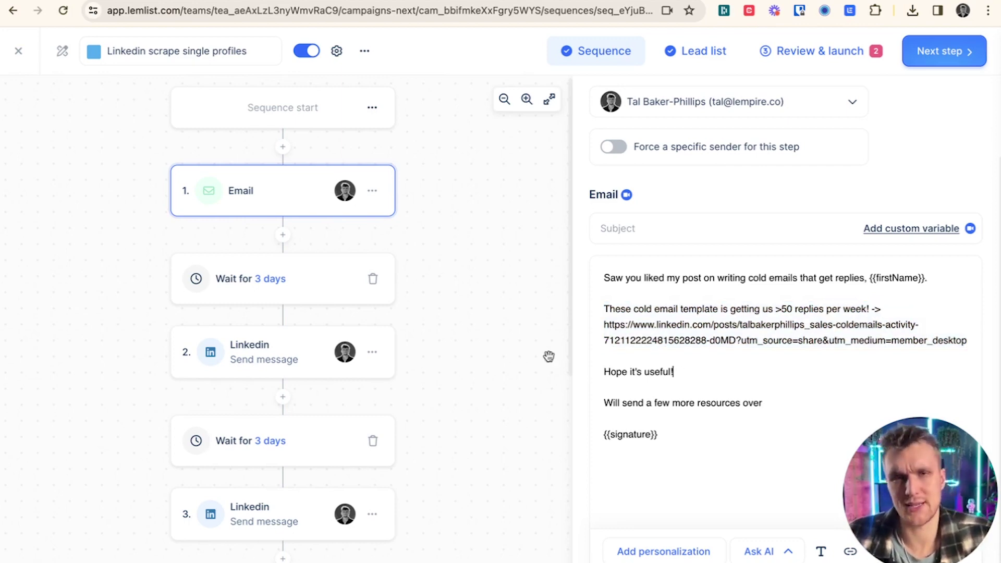
pyautogui.click(282, 352)
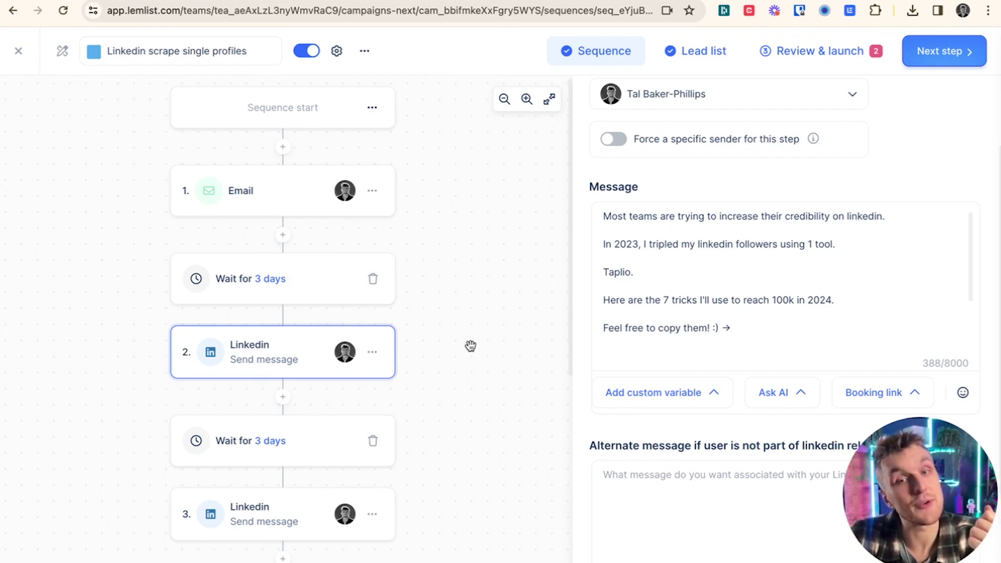
# Read the step 2 message, view LinkedIn step 3, and start adding a step after it
pyautogui.tripleClick(761, 218)
pyautogui.click(760, 284)
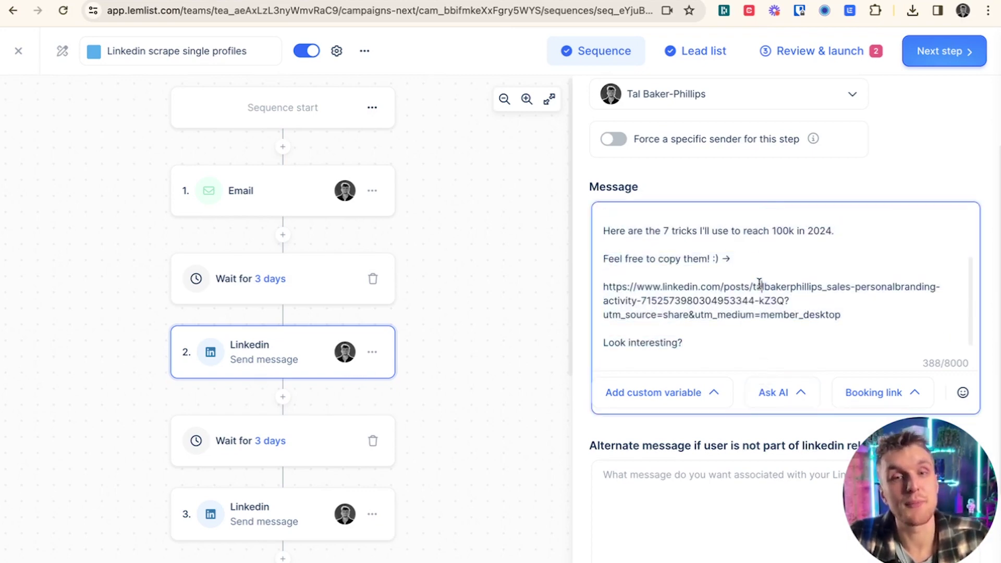
pyautogui.scroll(3, 749, 268)
pyautogui.scroll(-3, 440, 369)
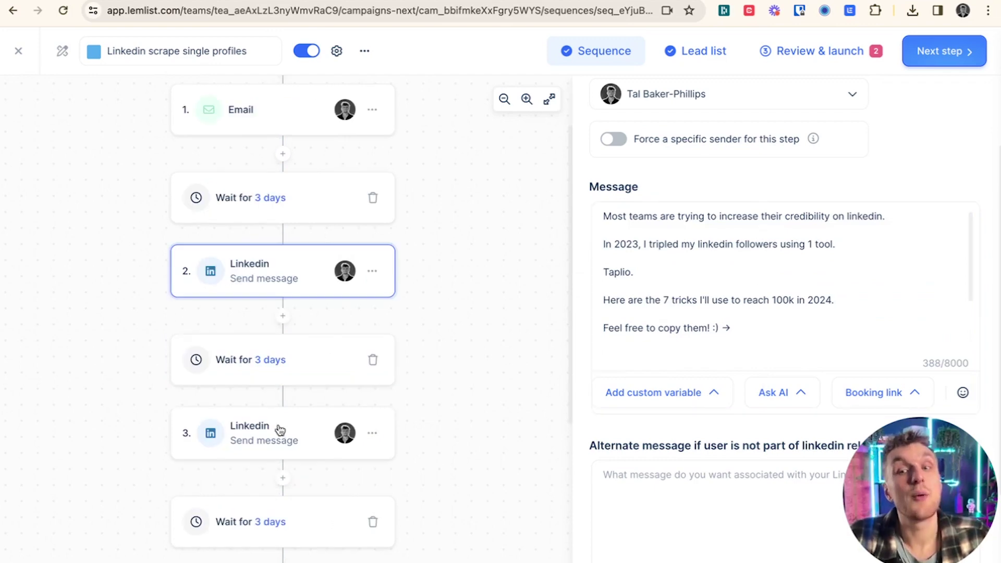
pyautogui.click(270, 430)
pyautogui.scroll(1, 827, 294)
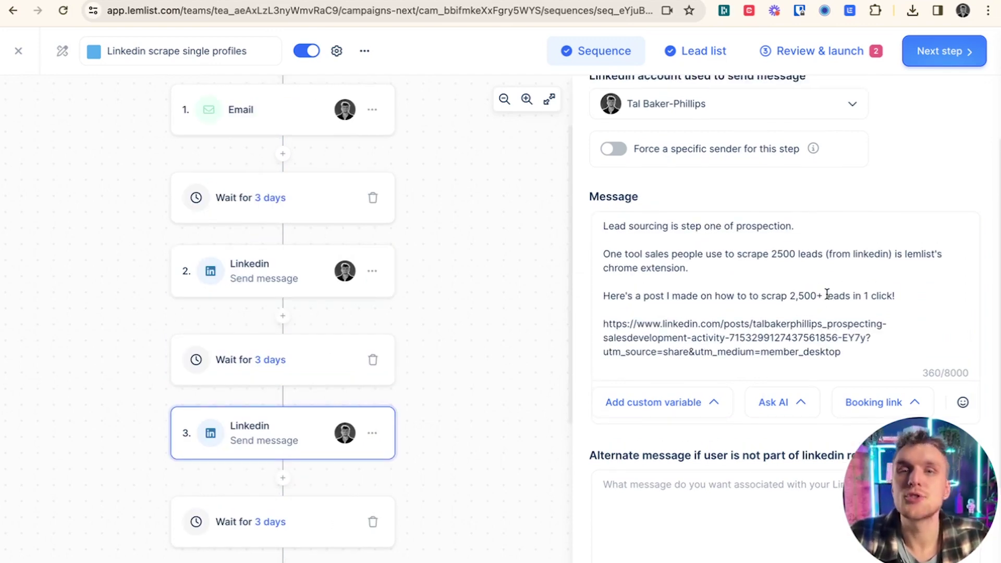
pyautogui.click(282, 477)
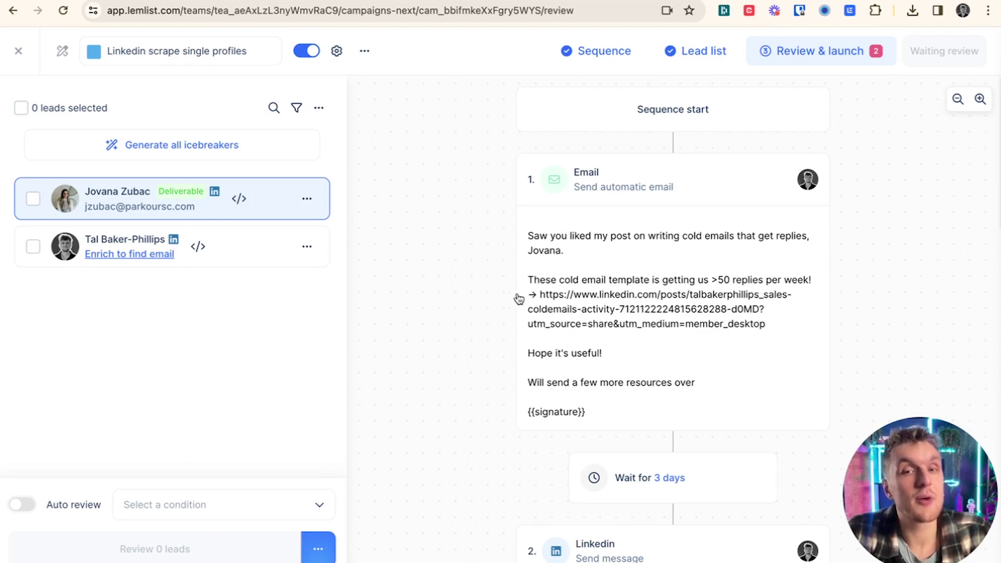
pyautogui.scroll(-12, 490, 308)
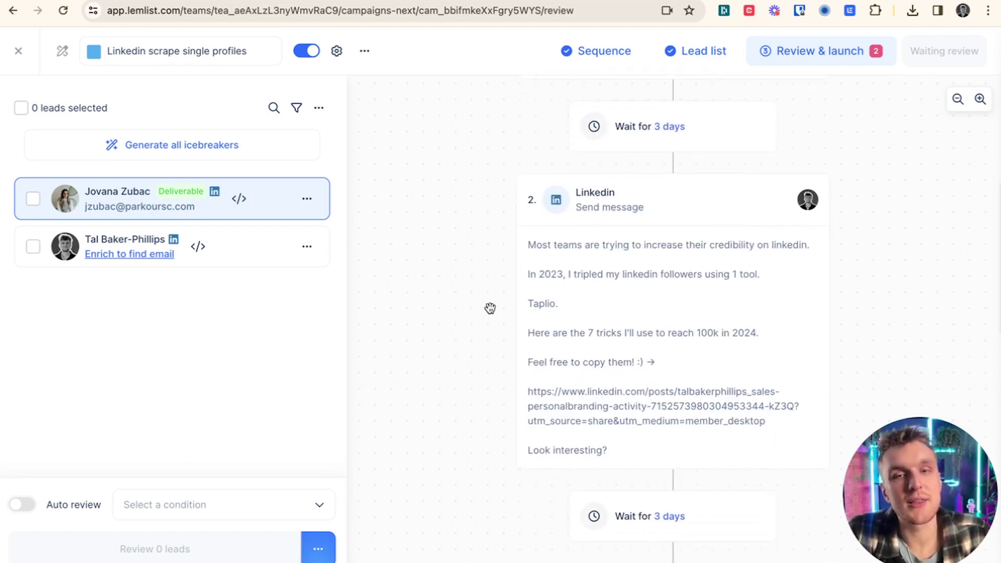
pyautogui.scroll(-3, 490, 308)
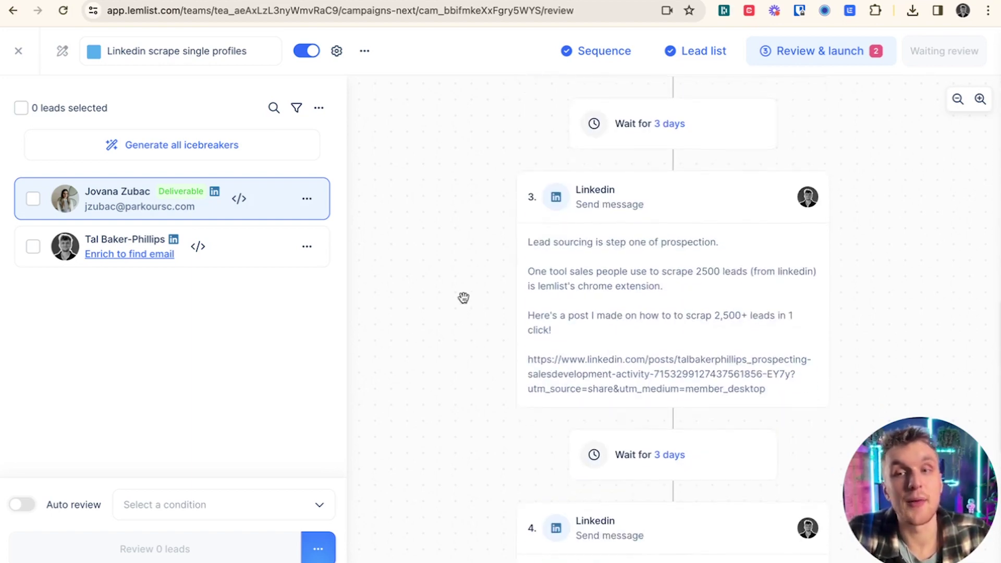
pyautogui.click(306, 198)
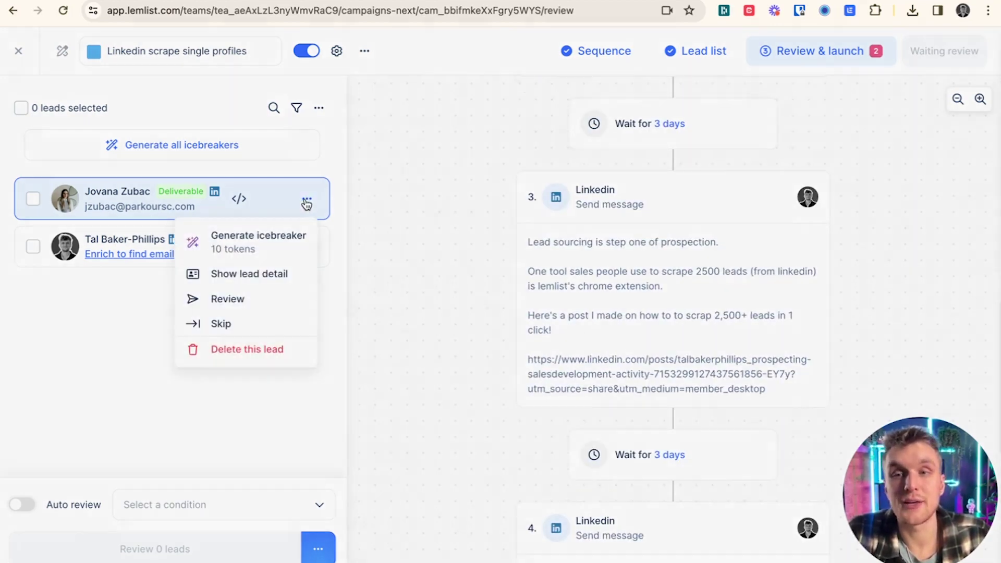
pyautogui.click(259, 306)
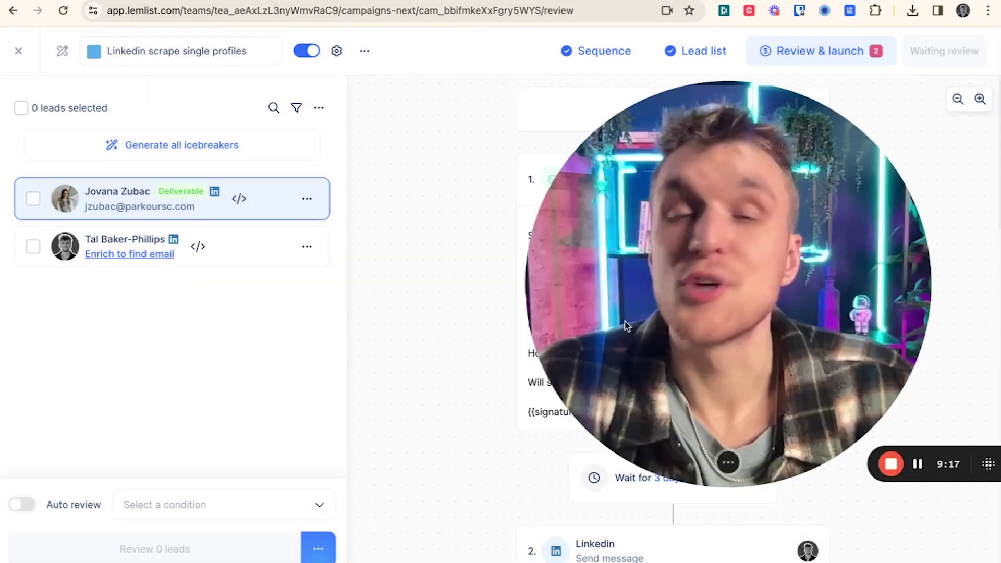